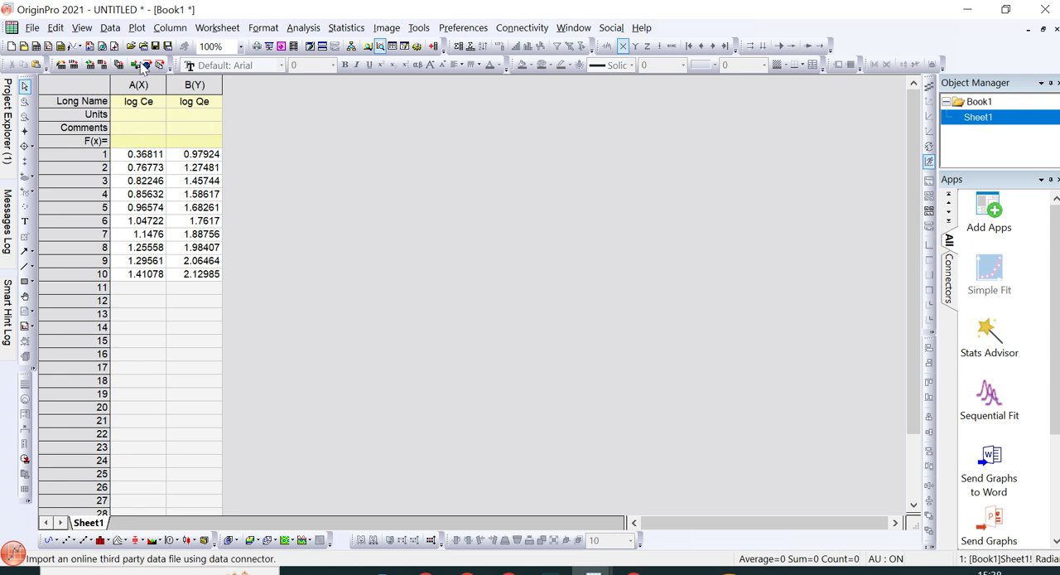
# Step: Plot the log Ce and log Qe columns of the worksheet as a scatter graph
pyautogui.moveTo(134, 79); pyautogui.dragTo(187, 85)
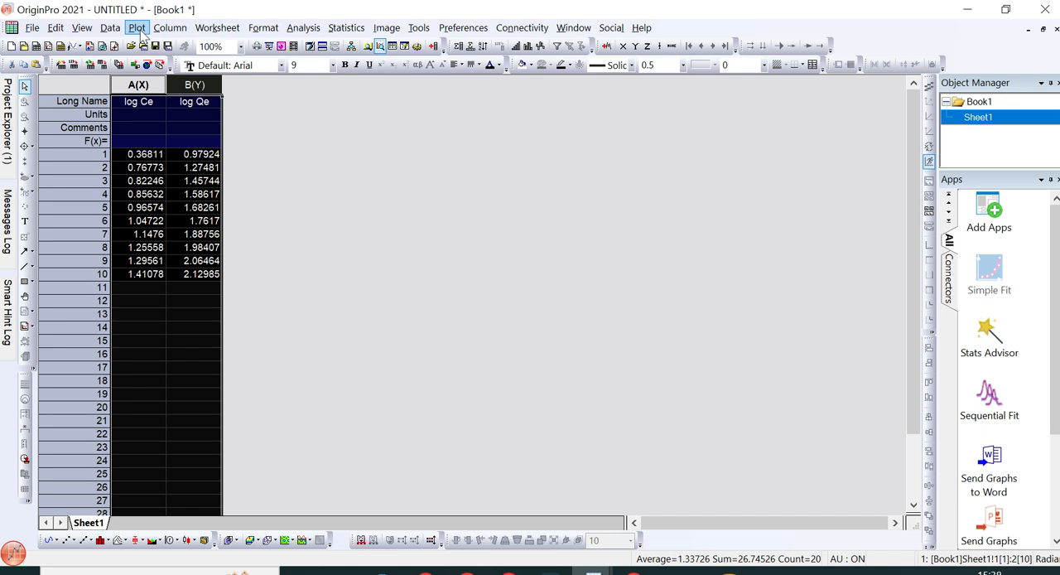
pyautogui.click(138, 30)
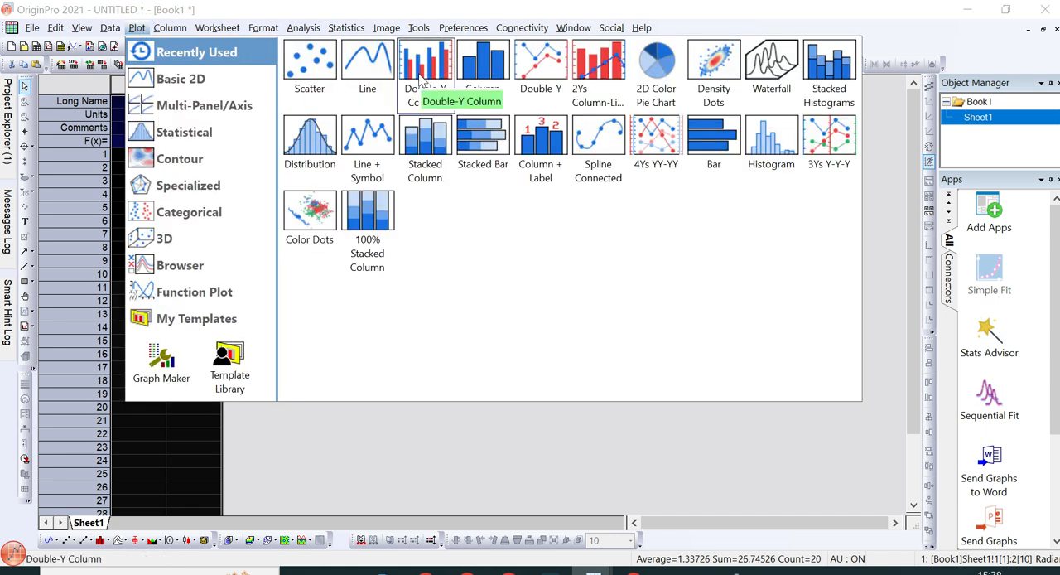
pyautogui.click(312, 72)
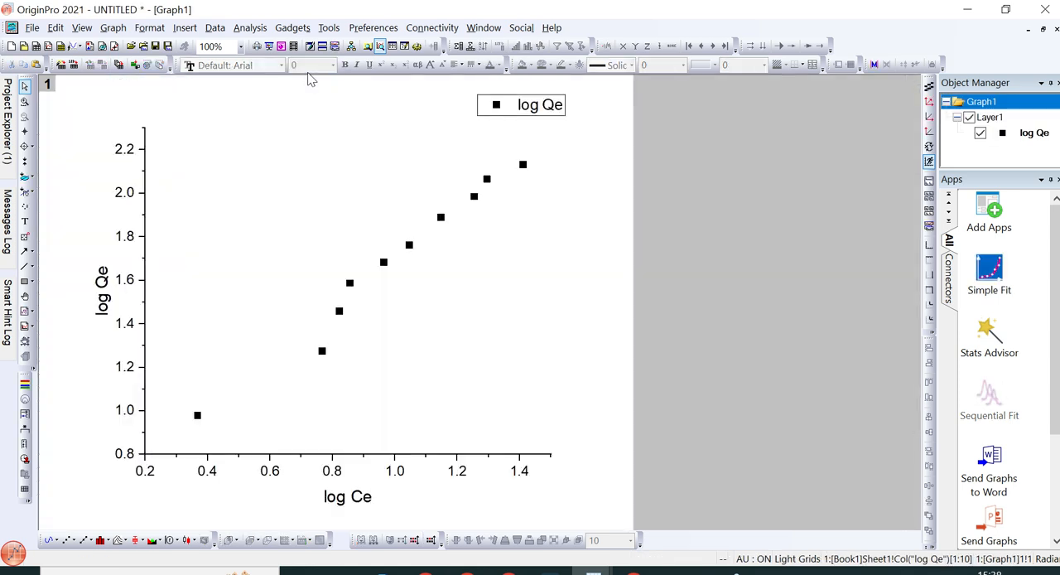
# Step: Add a frame around the graph layer and make the tick labels of both the Y and X axes bold
pyautogui.click(315, 235)
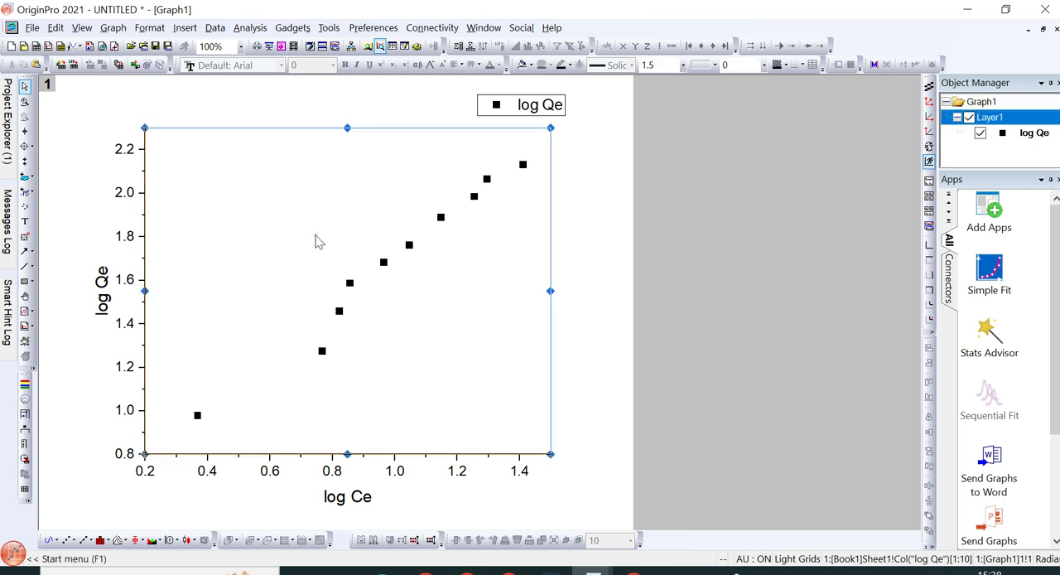
pyautogui.click(360, 194)
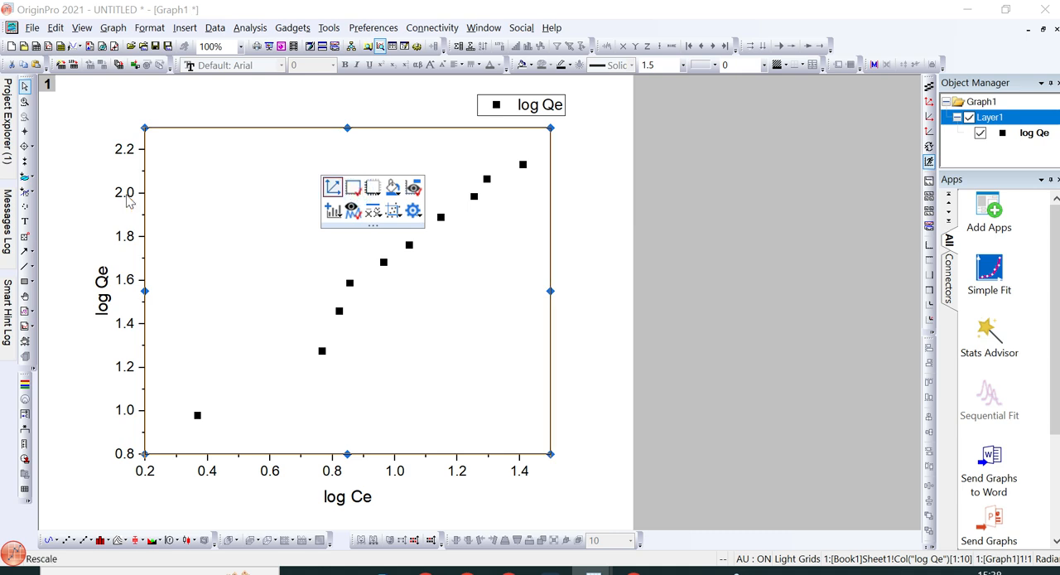
pyautogui.click(125, 193)
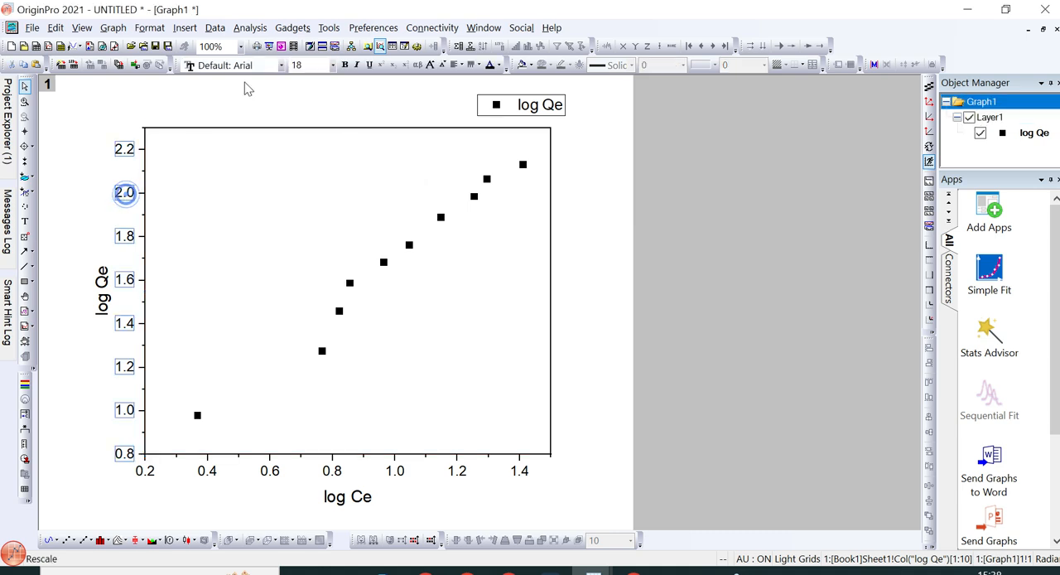
pyautogui.click(344, 67)
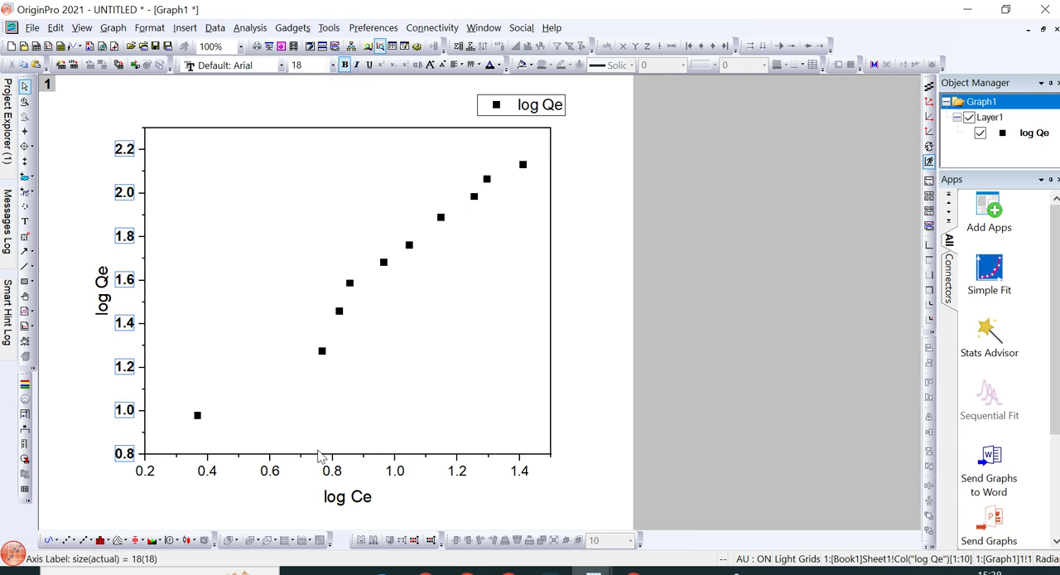
pyautogui.click(331, 475)
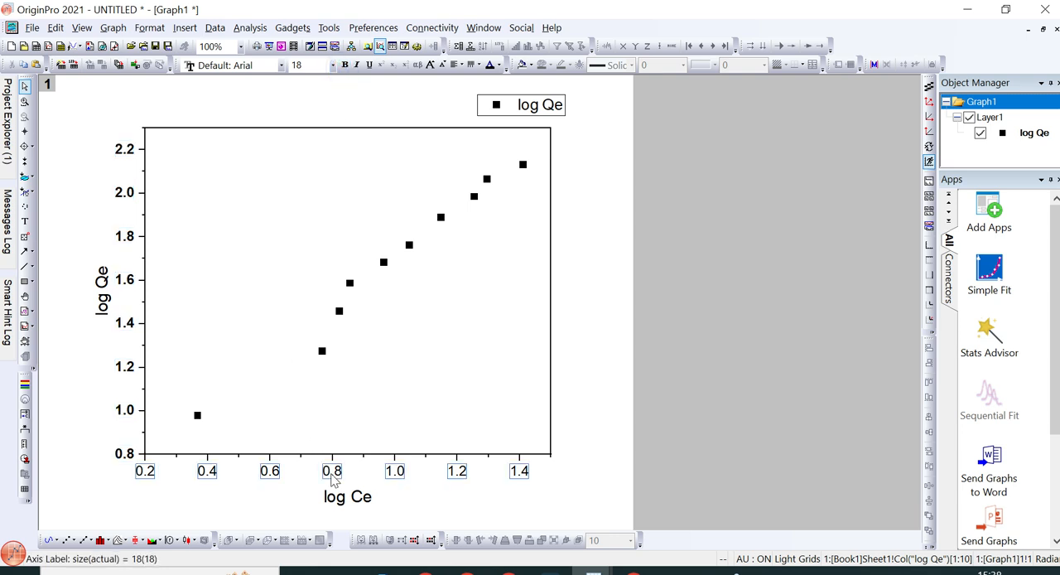
pyautogui.click(346, 66)
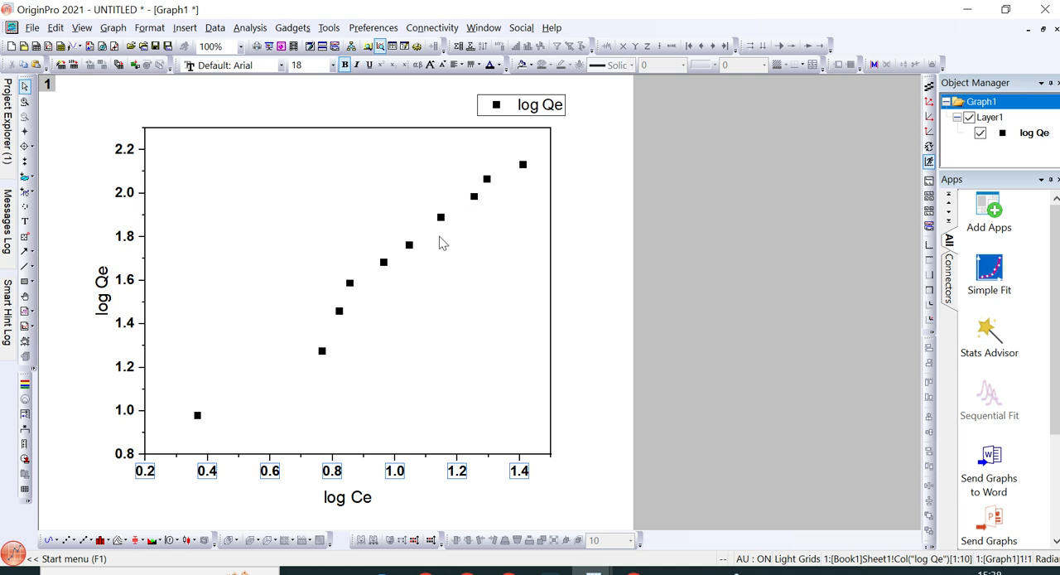
pyautogui.click(601, 393)
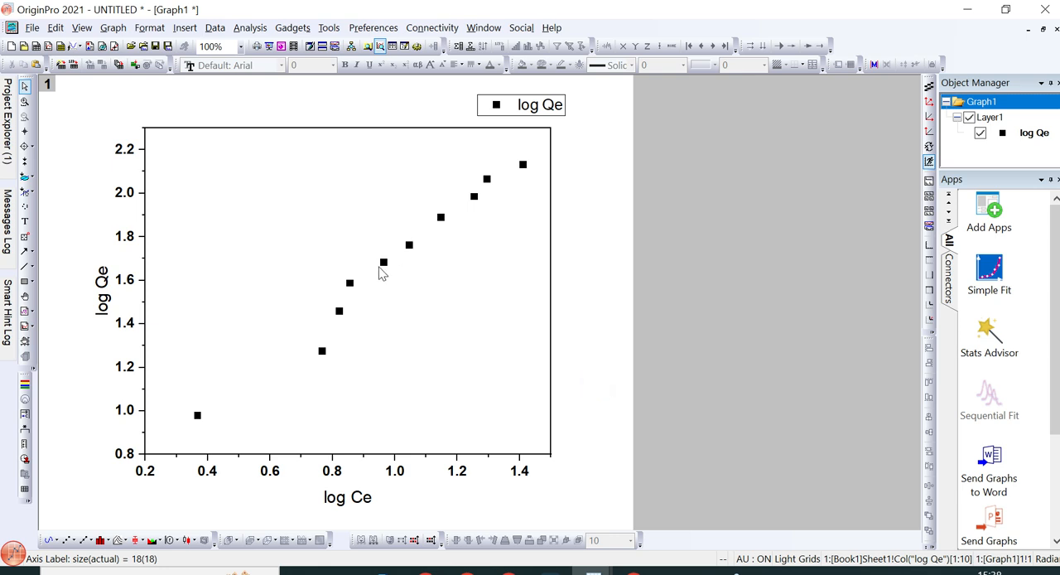
# Step: Run a linear fit on the plotted log Qe data, keeping the default settings with Manual recalculation
pyautogui.moveTo(441, 221)
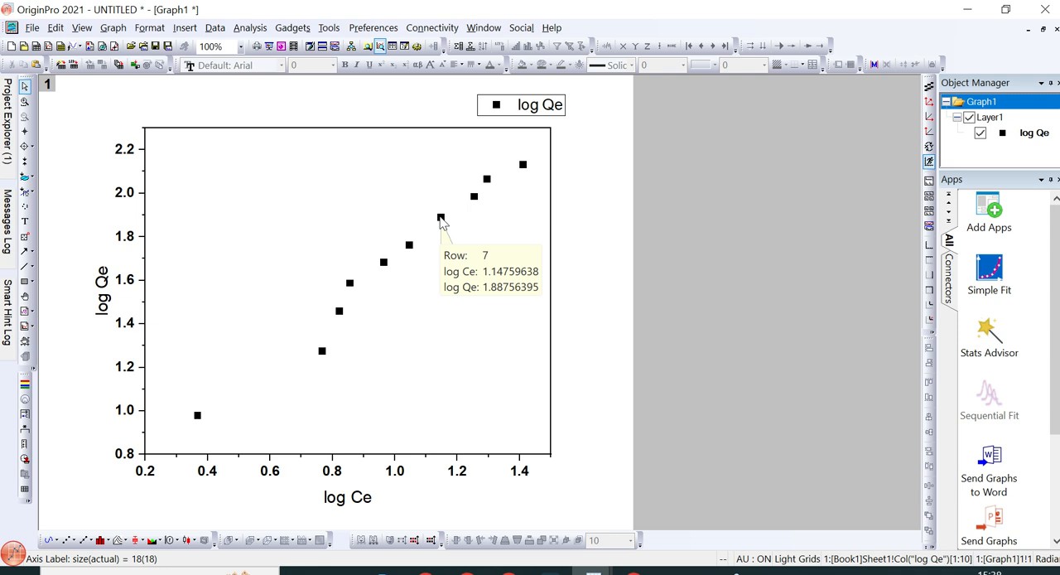
pyautogui.click(442, 219)
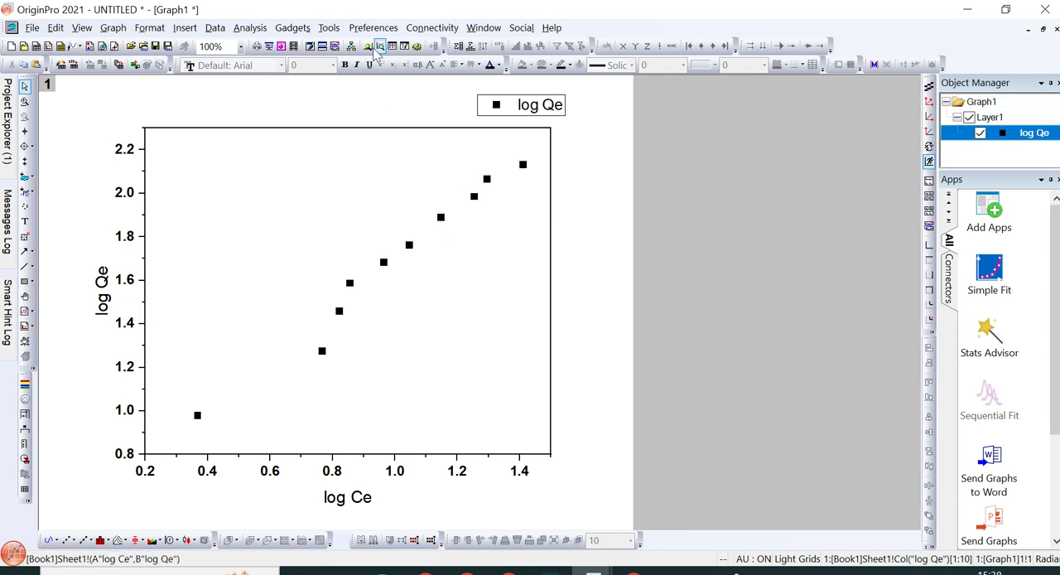
pyautogui.click(248, 30)
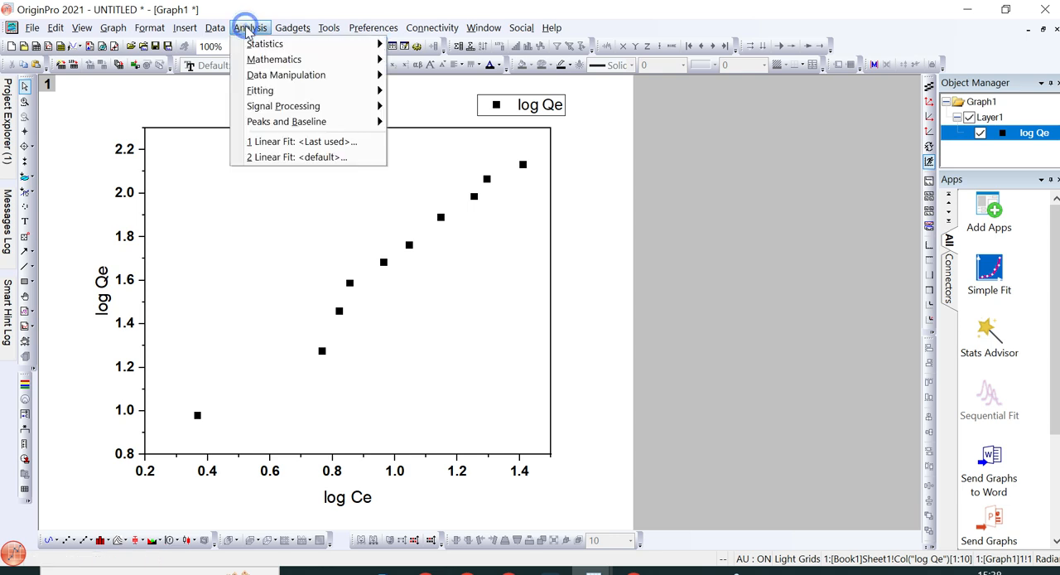
pyautogui.moveTo(273, 93)
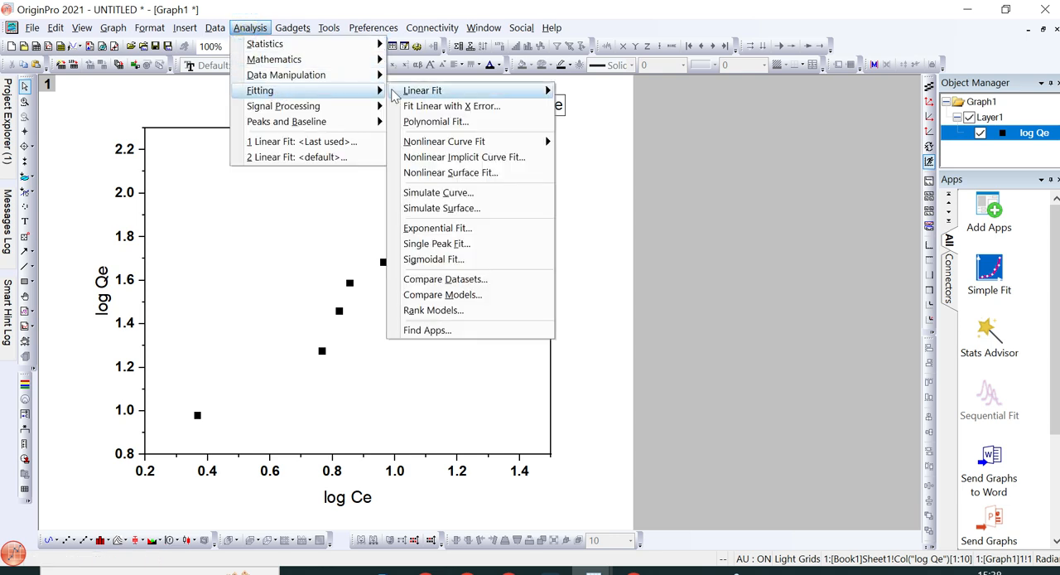
pyautogui.moveTo(434, 93)
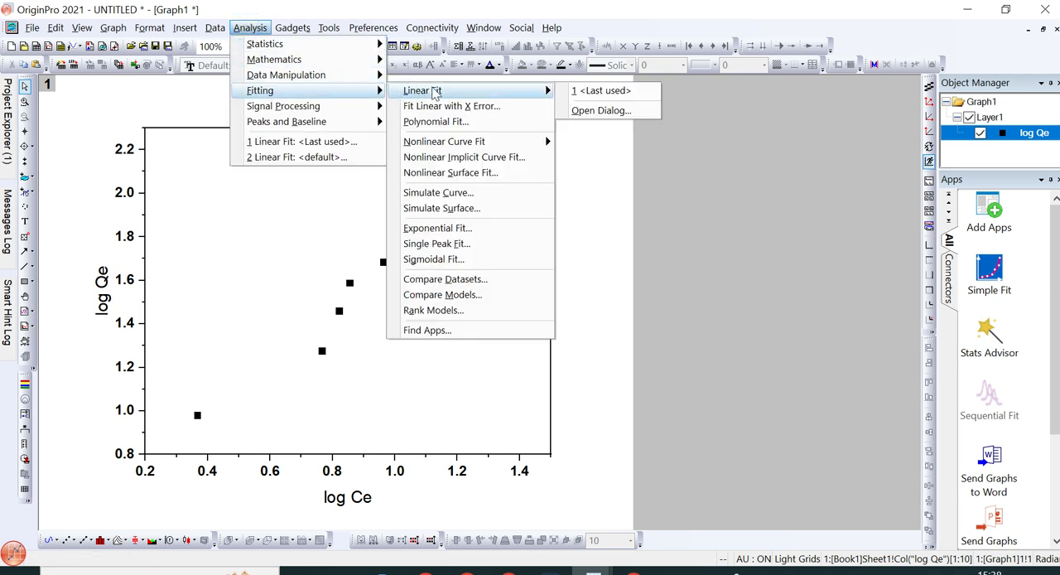
pyautogui.click(610, 118)
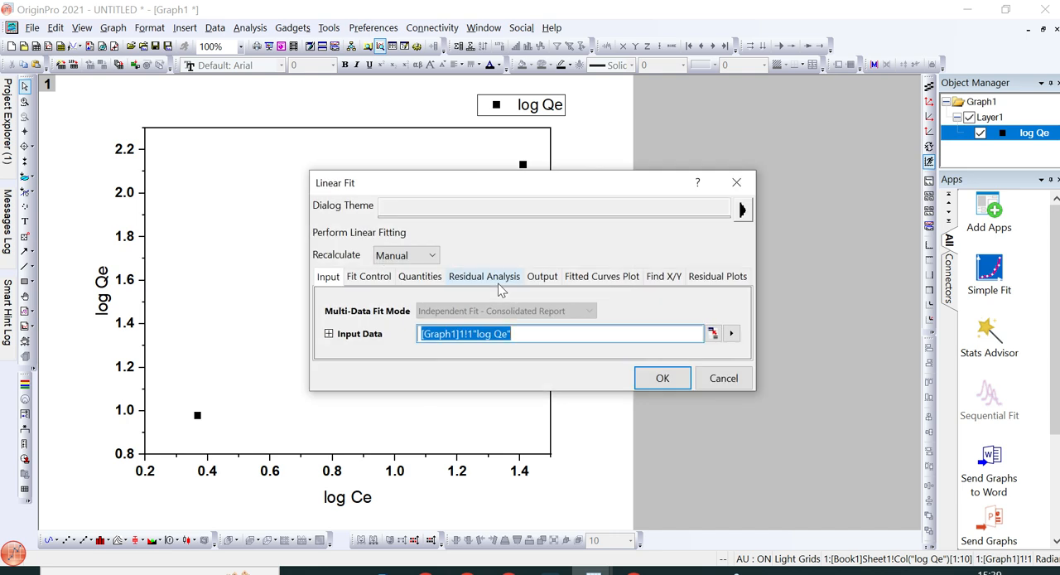
pyautogui.click(673, 379)
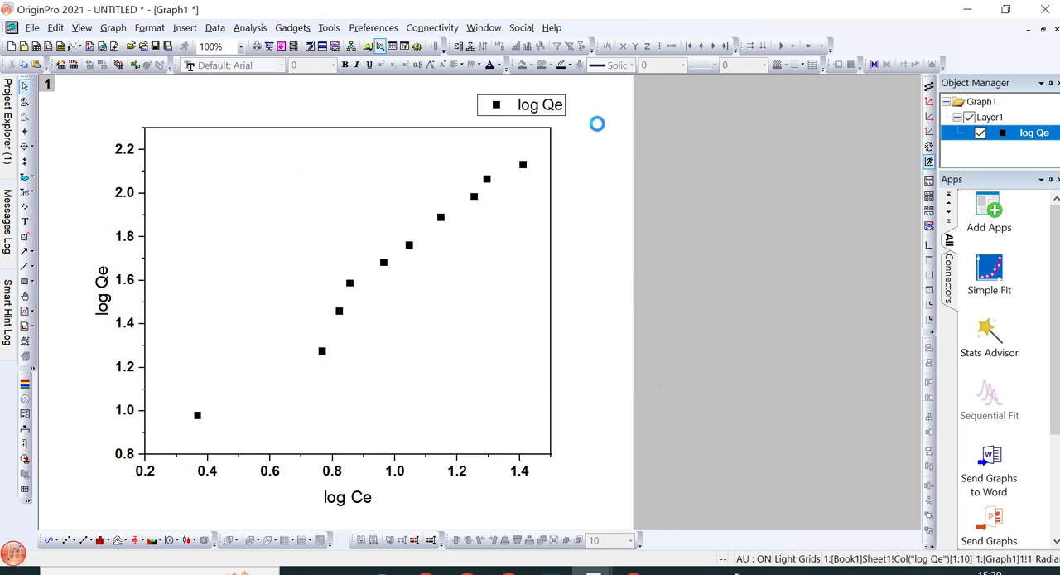
# Step: Move the fit results table off the page beside the graph and enlarge it until its values are readable
pyautogui.moveTo(272, 265); pyautogui.dragTo(748, 306)
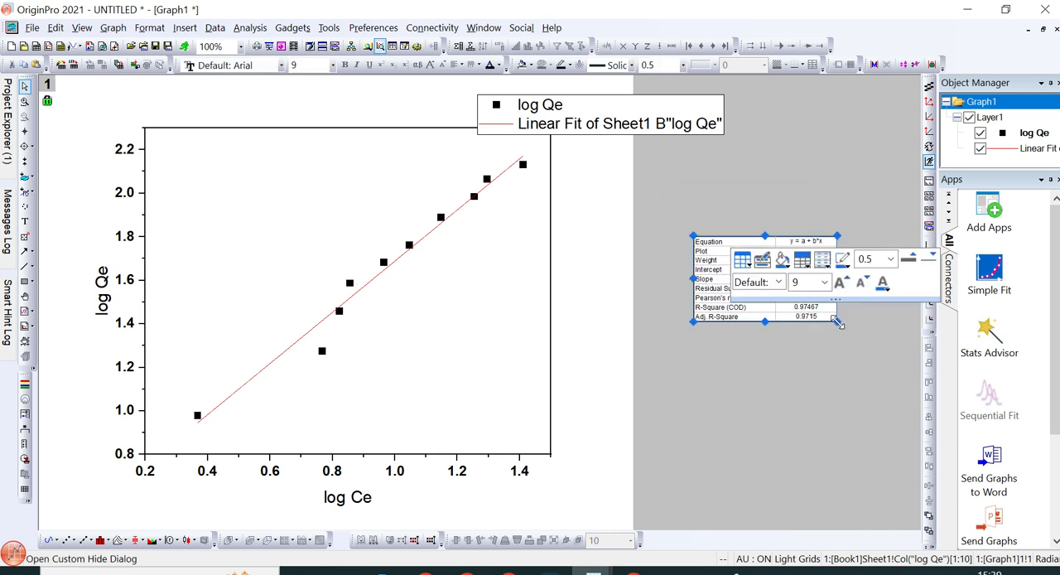
pyautogui.click(901, 384)
pyautogui.moveTo(914, 399); pyautogui.dragTo(913, 399)
pyautogui.moveTo(739, 340); pyautogui.dragTo(697, 340)
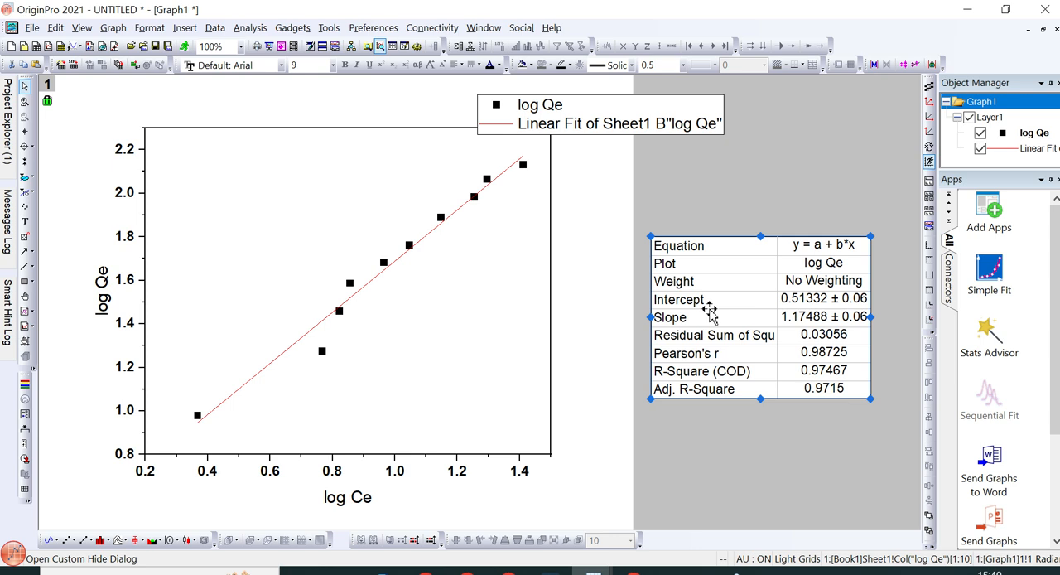
# Step: Recolour the linear fit line blue and set its width to 2
pyautogui.click(382, 282)
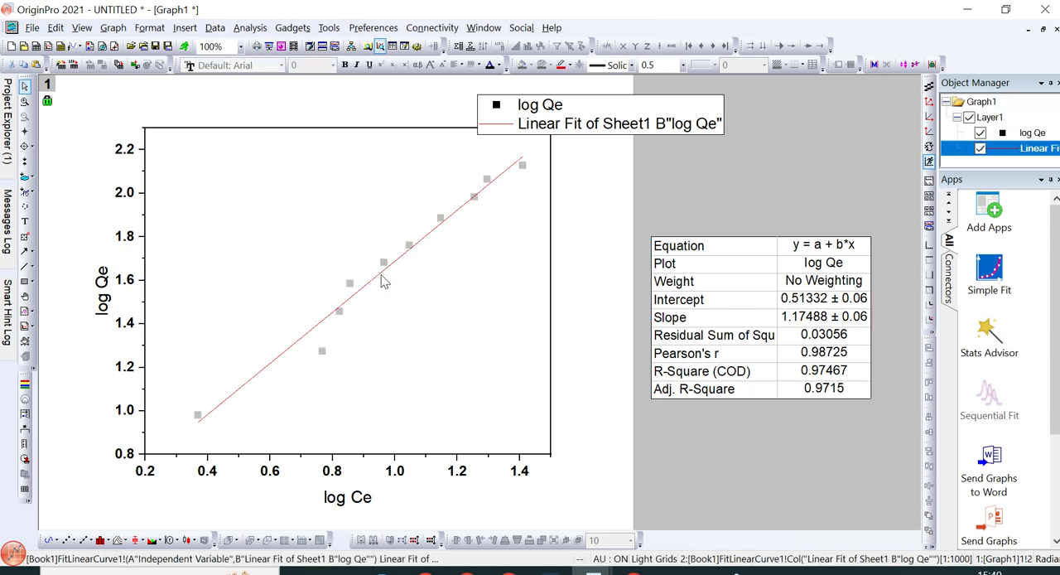
pyautogui.click(570, 66)
pyautogui.click(611, 107)
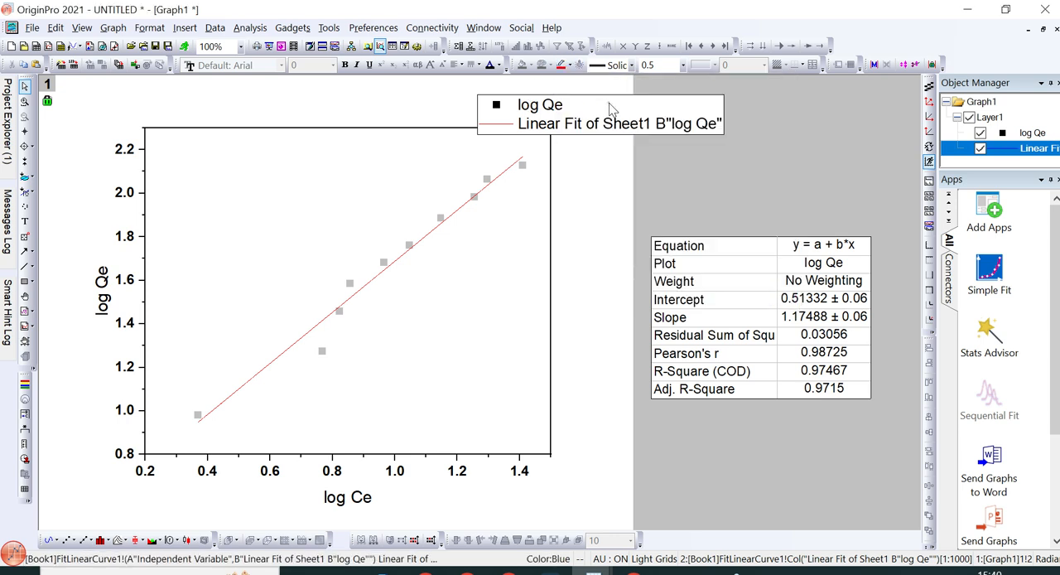
pyautogui.click(651, 65)
pyautogui.write('2')
pyautogui.press('Return')
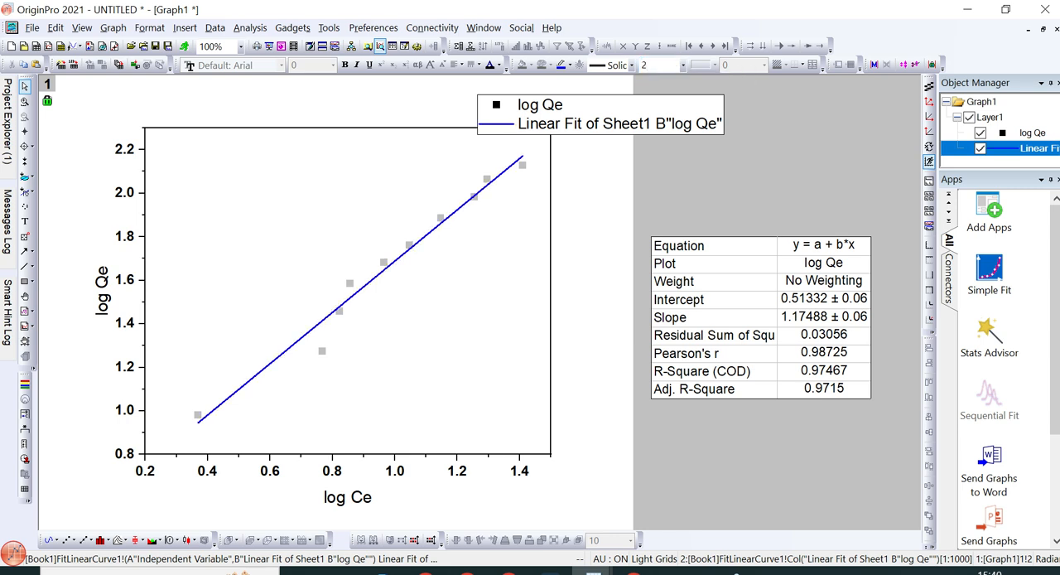
pyautogui.click(609, 196)
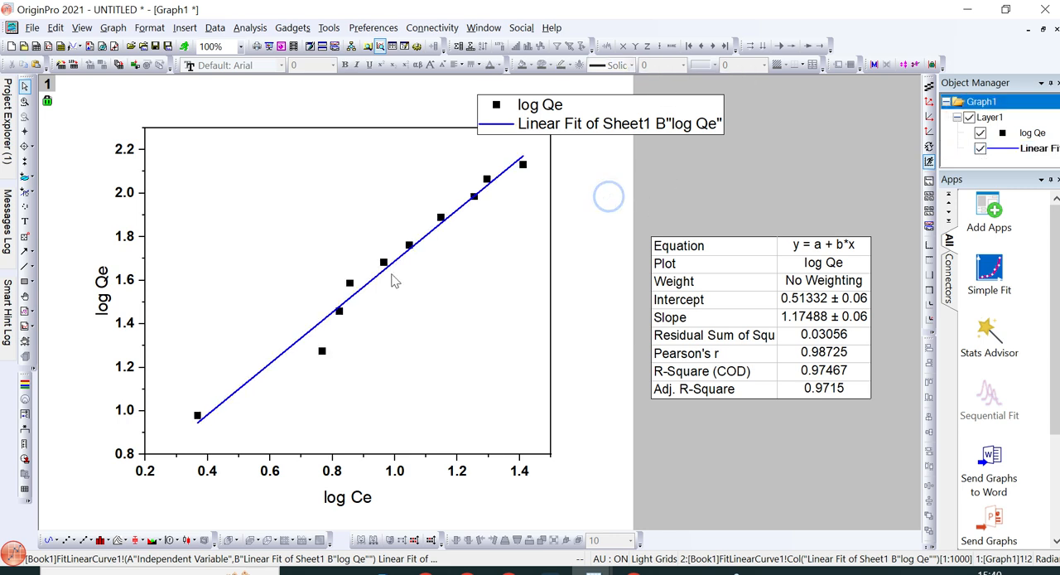
# Step: Move the legend out of the plot to the area above the fit results table
pyautogui.moveTo(621, 120); pyautogui.dragTo(762, 160)
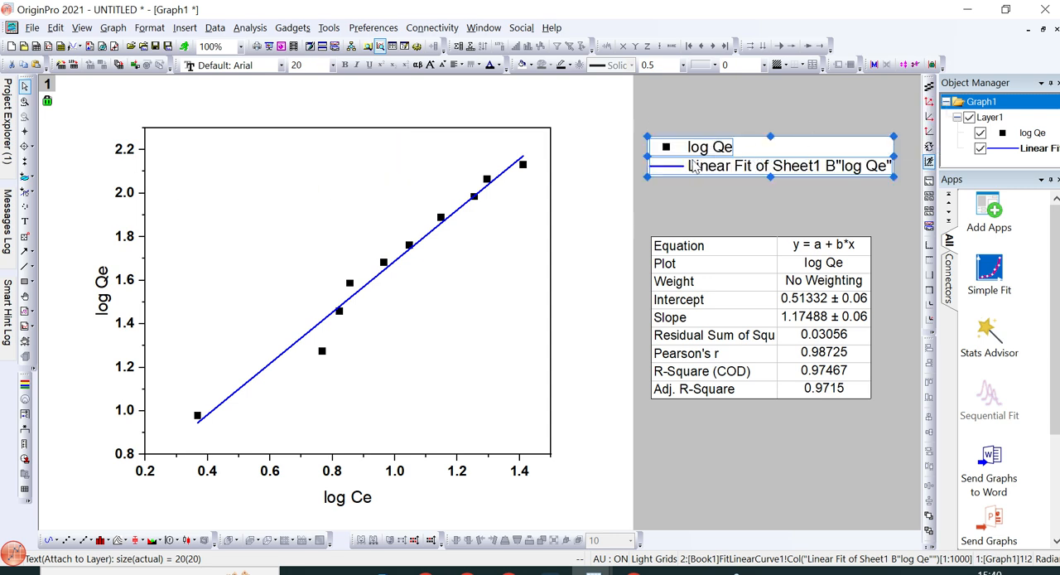
# Step: Add the text annotation "R² = 0.974" inside the upper-left corner of the plot, with the 2 as superscript
pyautogui.click(25, 238)
pyautogui.click(164, 145)
pyautogui.click(25, 221)
pyautogui.click(163, 157)
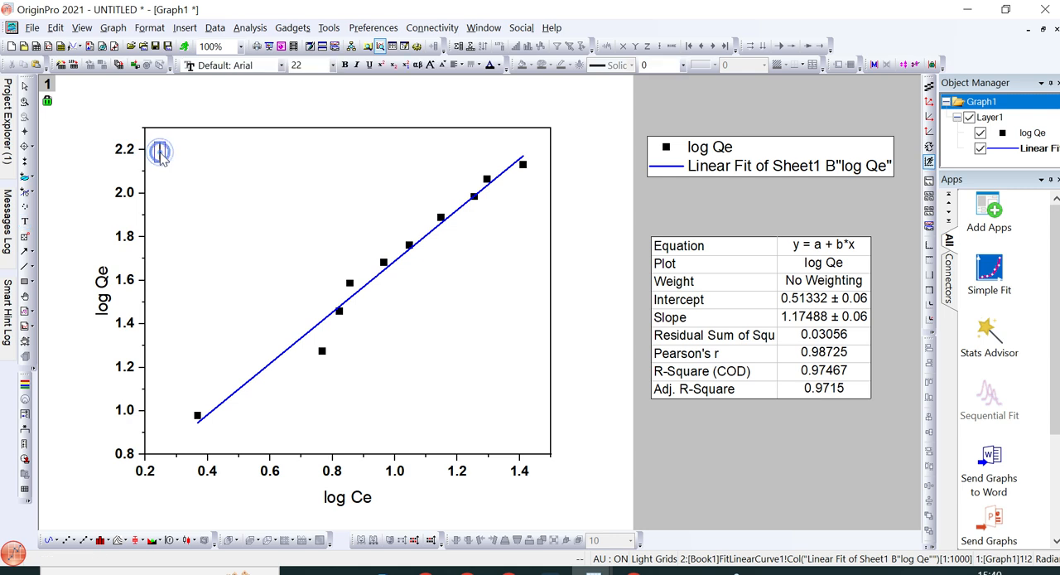
pyautogui.write('R')
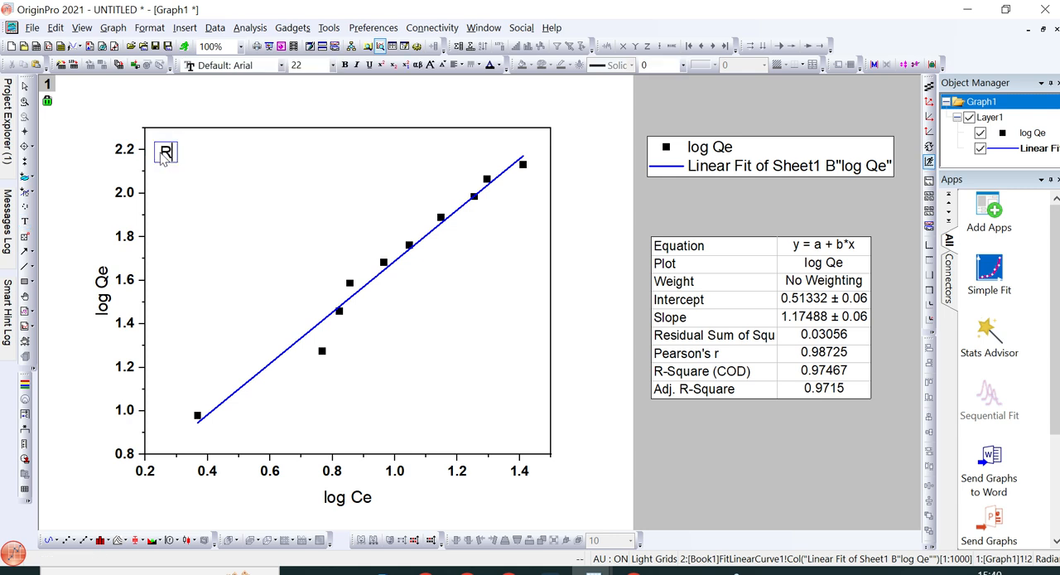
pyautogui.click(388, 64)
pyautogui.click(381, 65)
pyautogui.write('2')
pyautogui.click(381, 66)
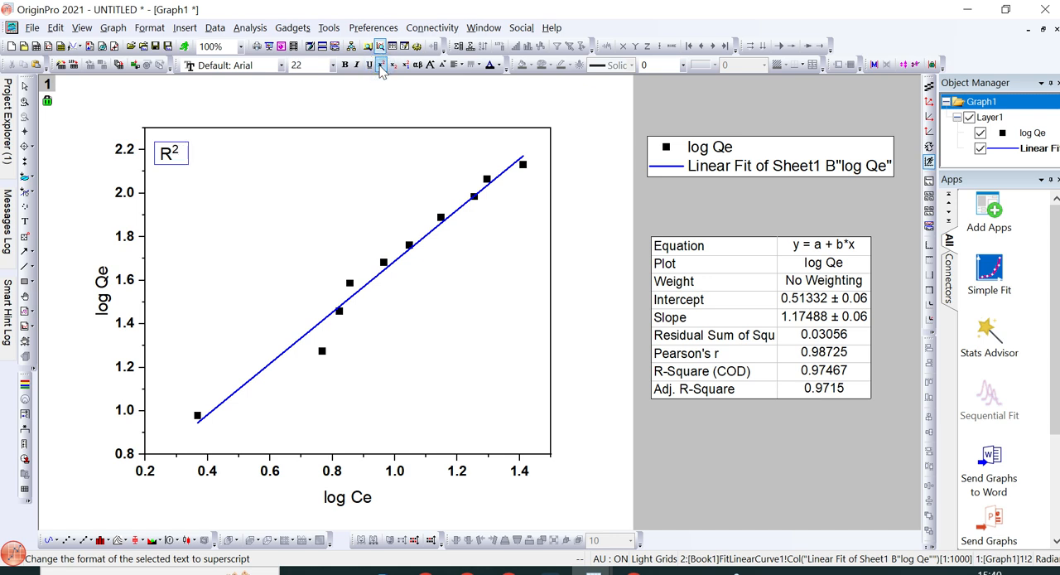
pyautogui.write('= 0.974')
# Step: Make the whole R² annotation bold and set its font size to 18
pyautogui.hotkey('ctrl', 'a')
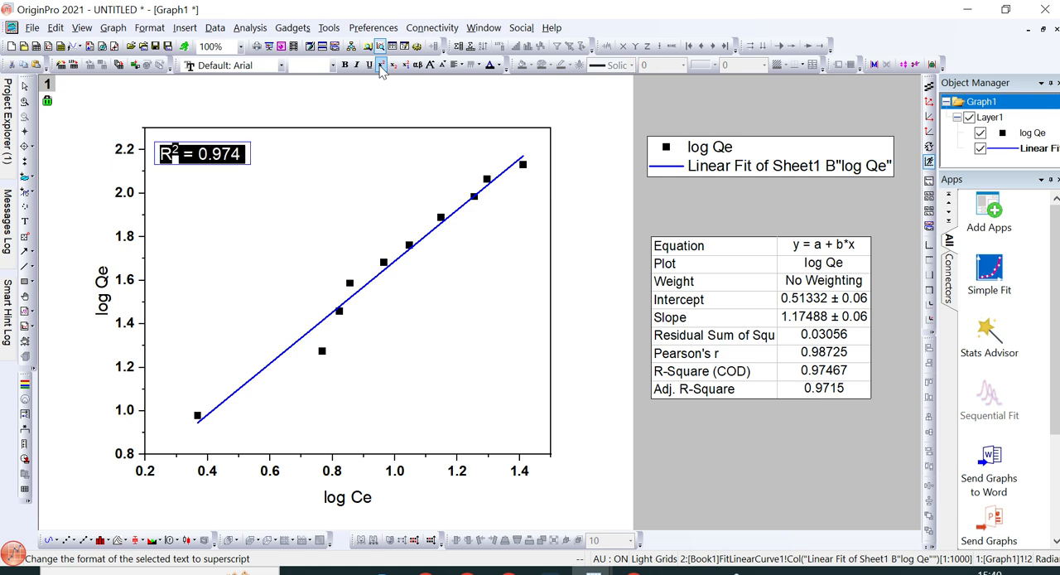
pyautogui.hotkey('ctrl', 'b')
pyautogui.click(304, 61)
pyautogui.write('18')
pyautogui.press('Return')
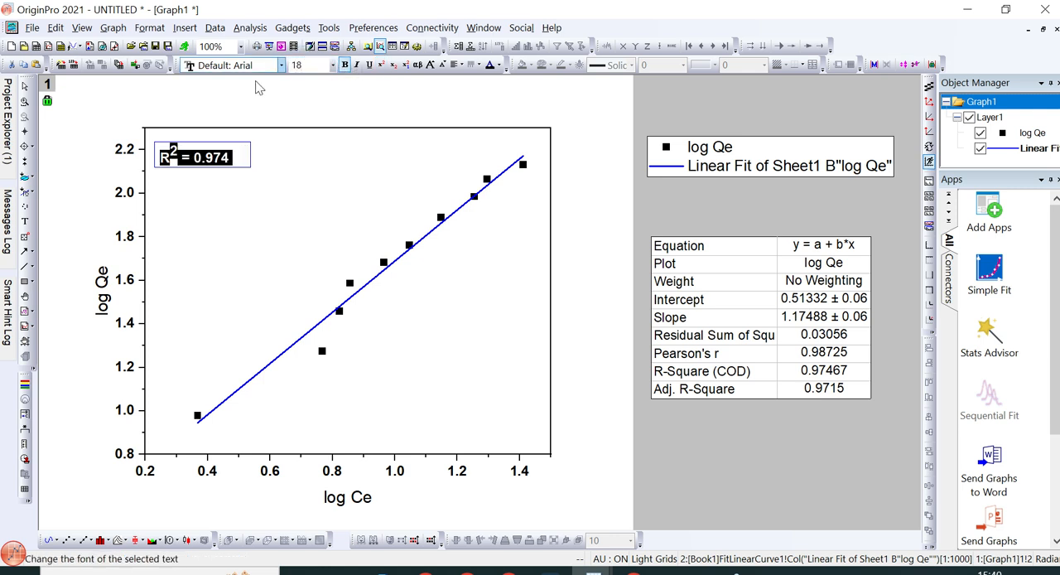
pyautogui.click(196, 110)
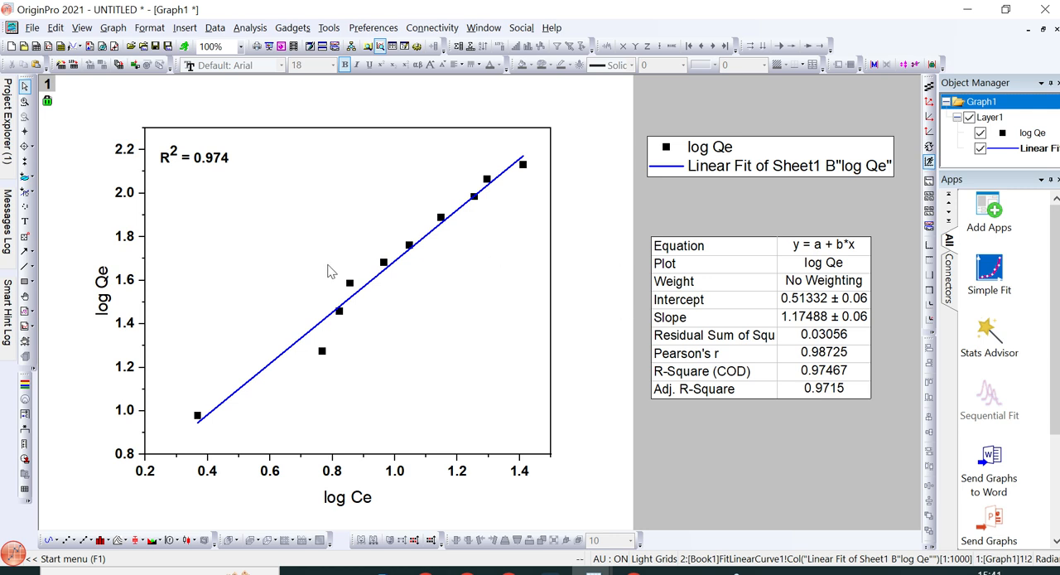
pyautogui.moveTo(437, 237)
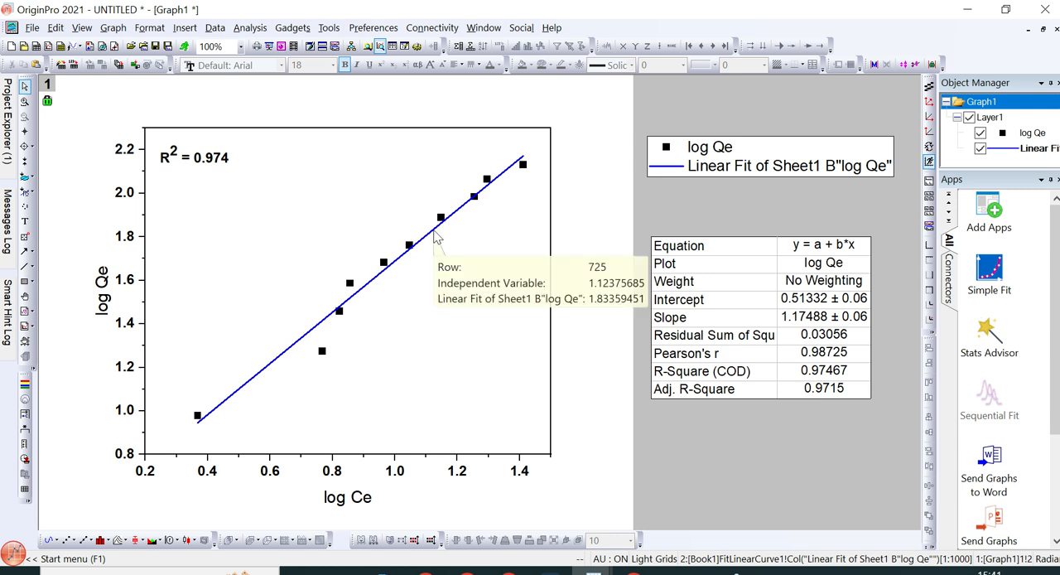